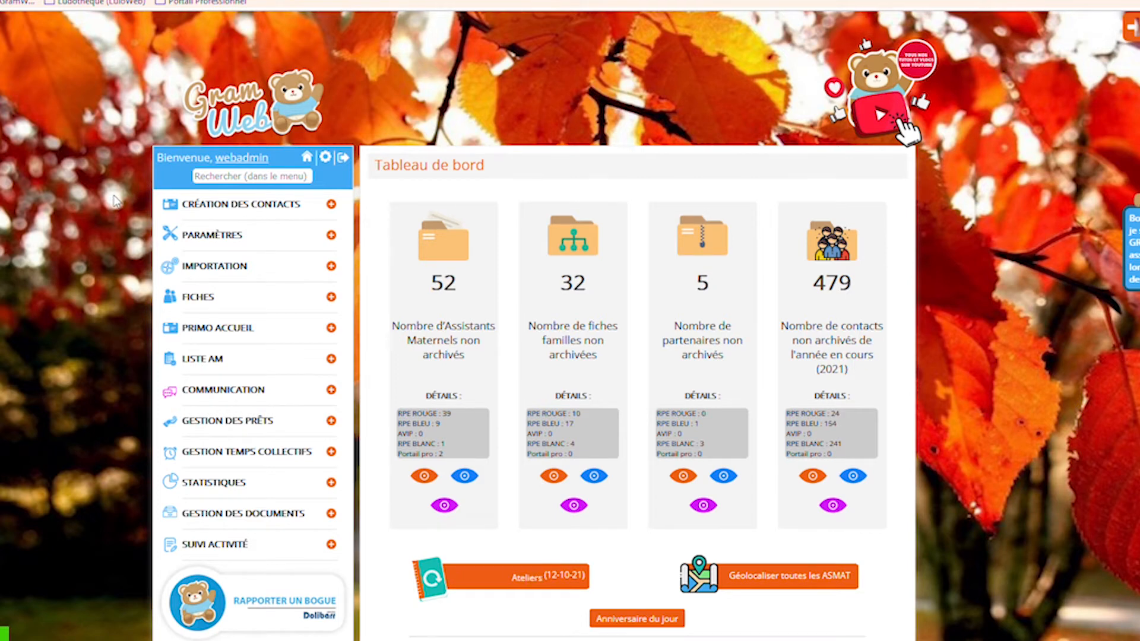
Open the Fiches Partenaires list of five partner records and show its column settings panel
scroll(113, 203, down, 1)
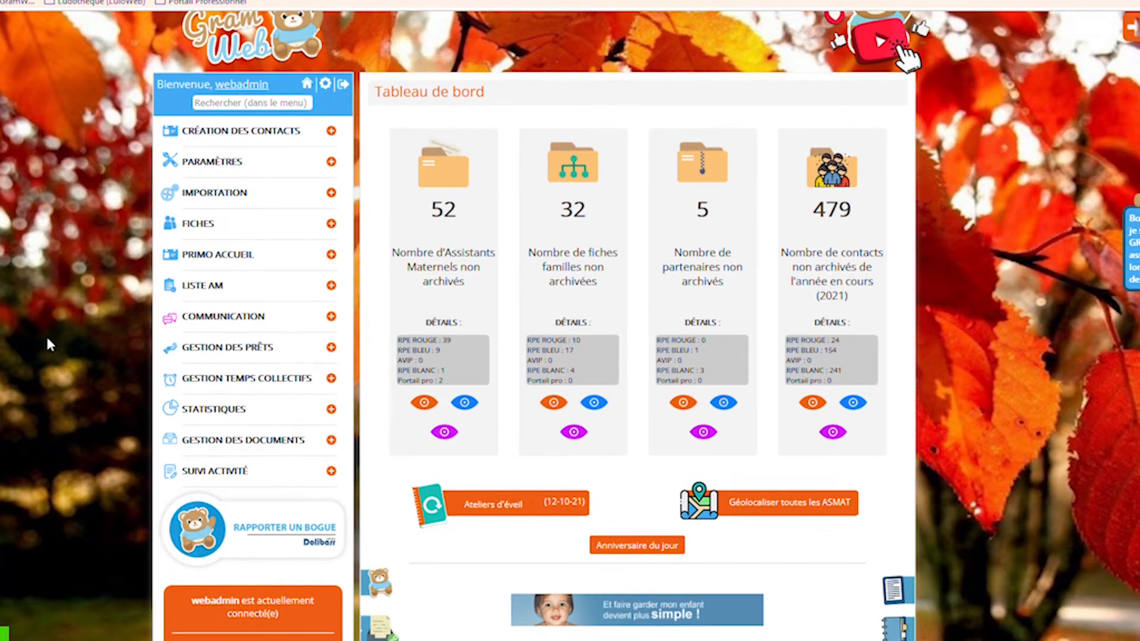
click(208, 237)
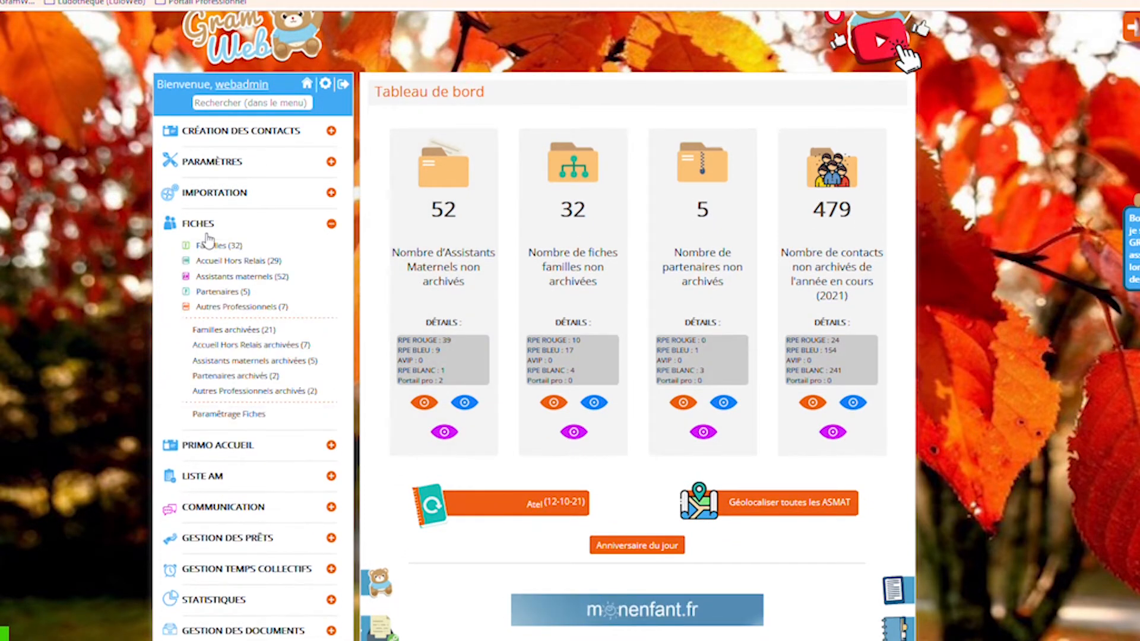
click(216, 291)
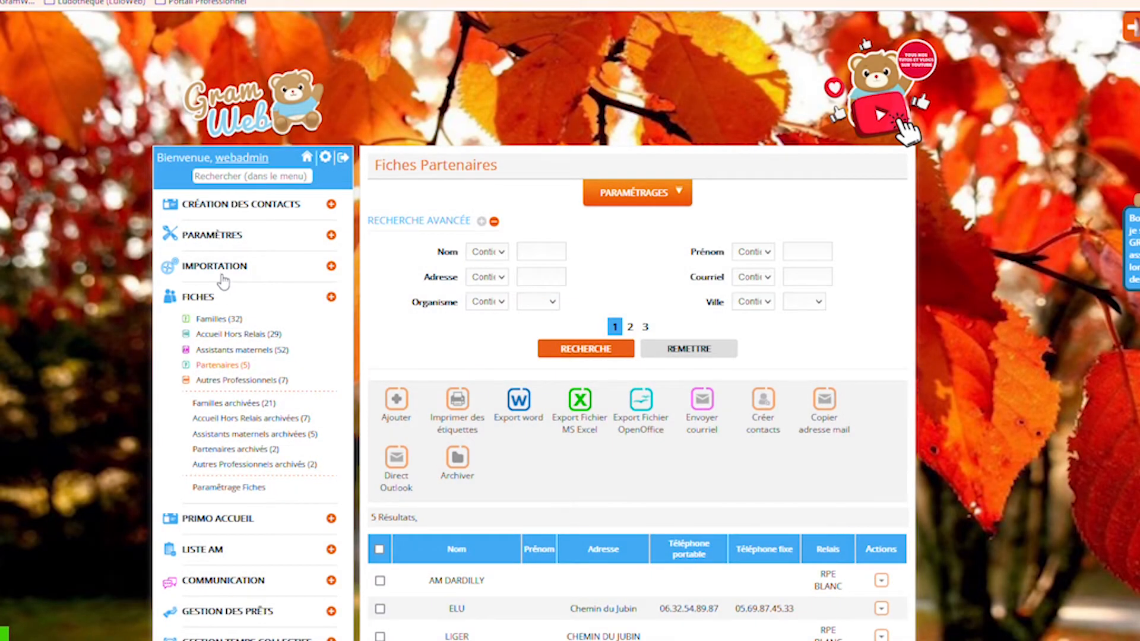
scroll(224, 282, down, 3)
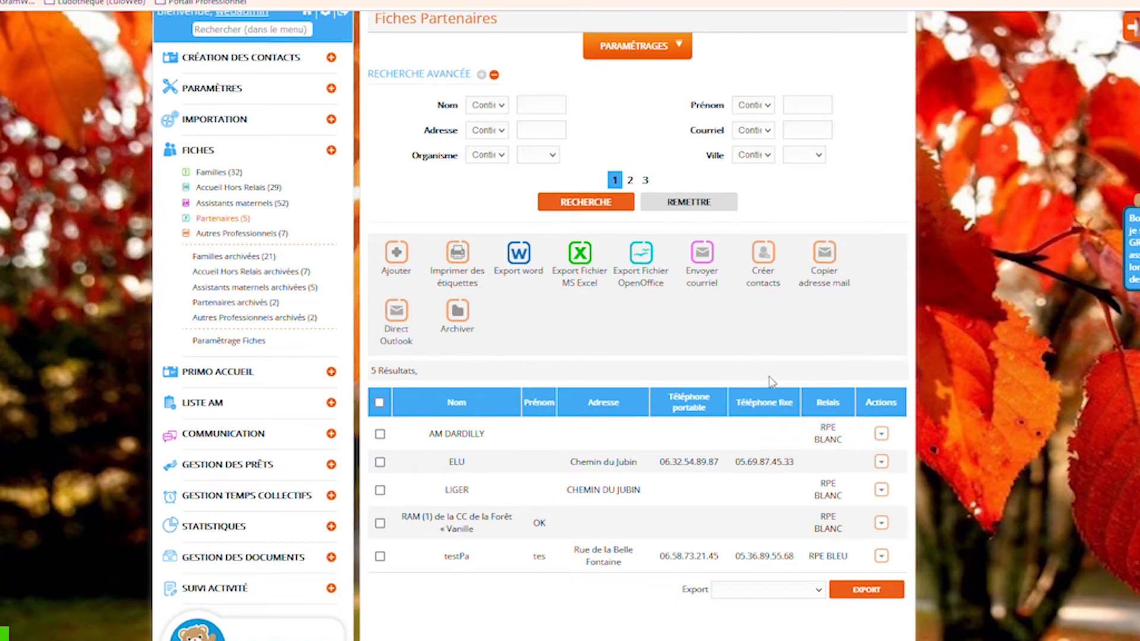
click(675, 50)
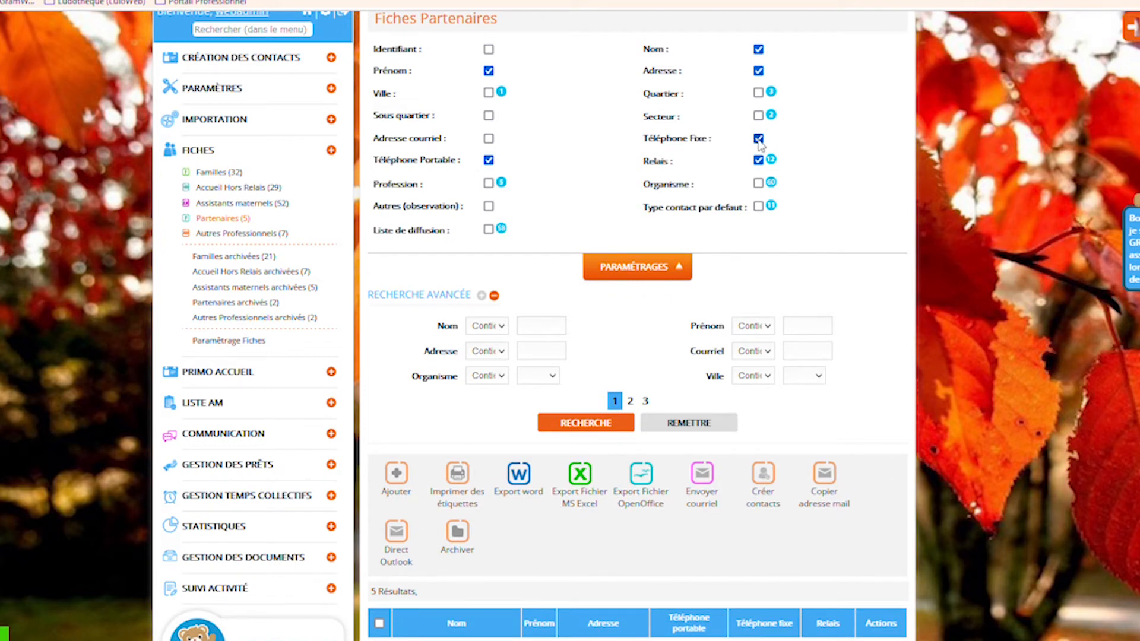
Remove the Téléphone Portable column from the partner list and apply the change
click(488, 159)
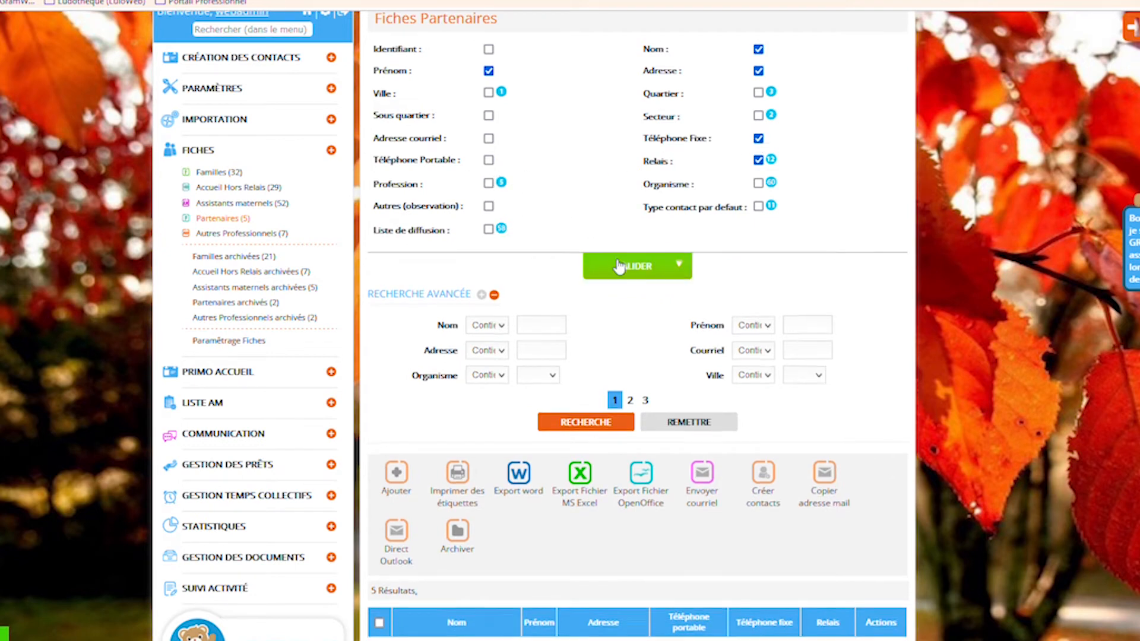
click(619, 267)
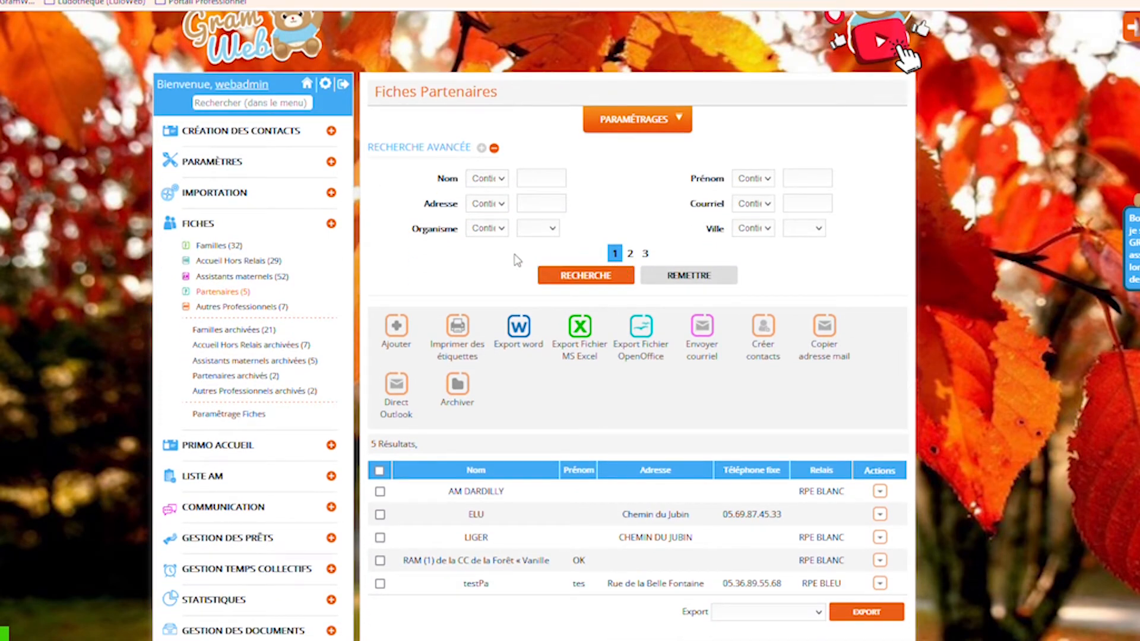
Start a new partner record, fiche 008, and place the cursor in the Nom field
click(390, 327)
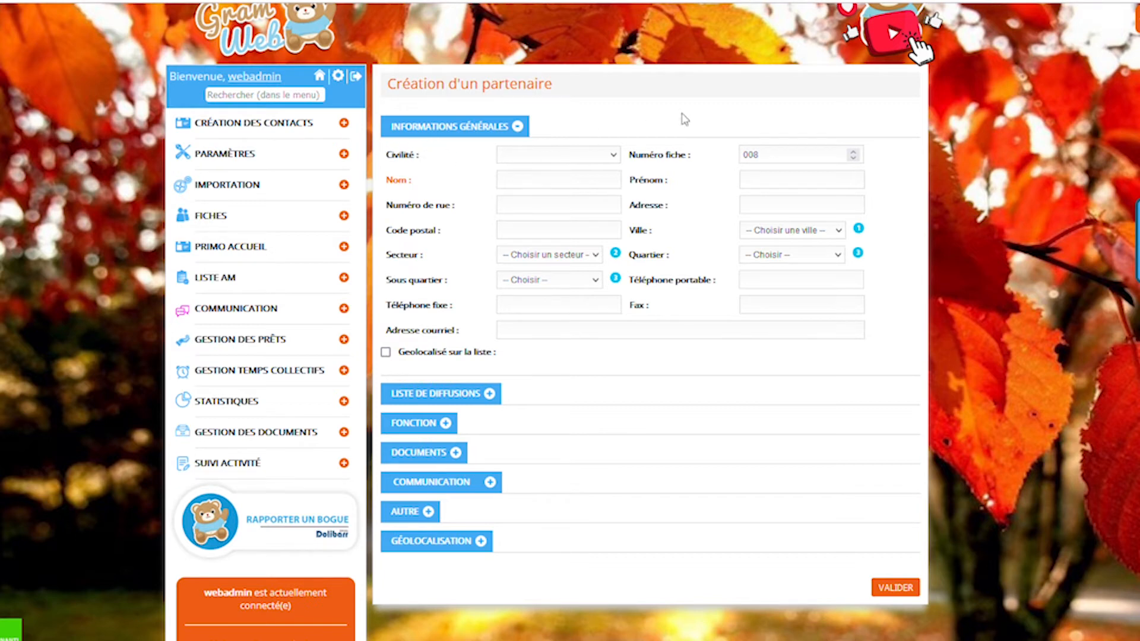
click(569, 189)
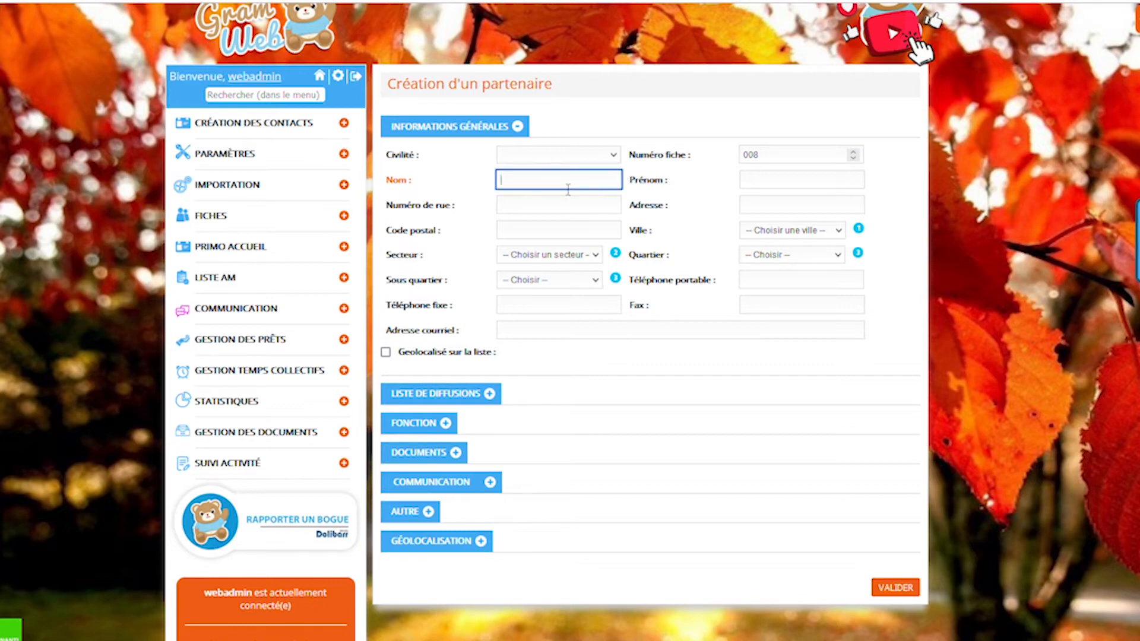
Enter the partner's surname in Nom, overwriting the first name typed, then move to Adresse courriel
drag(568, 189, 416, 180)
click(805, 238)
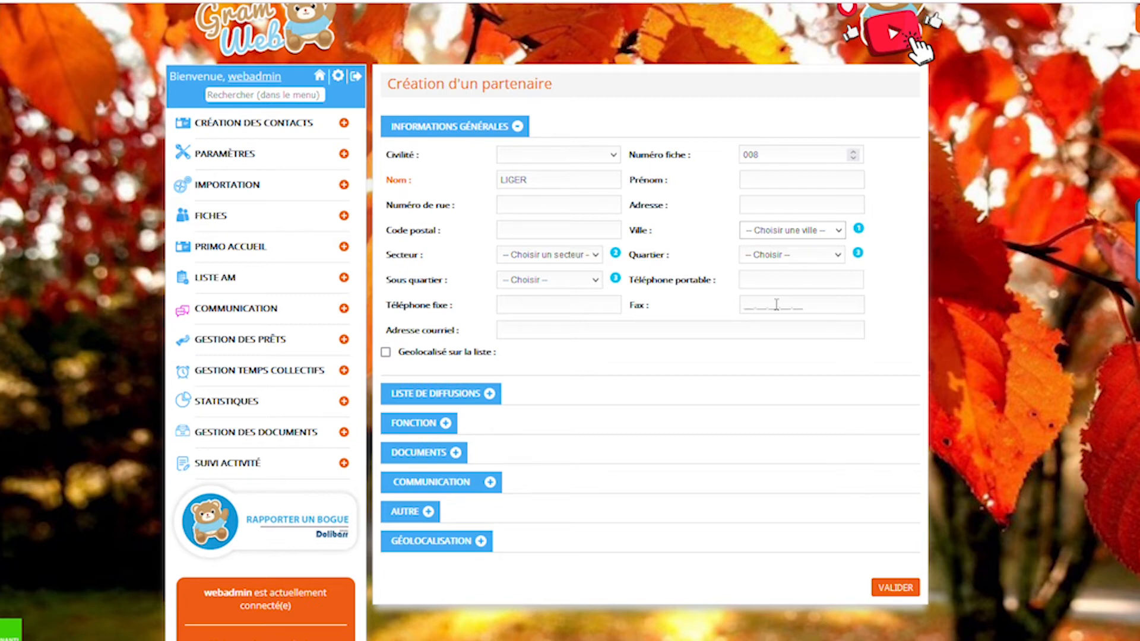
click(557, 339)
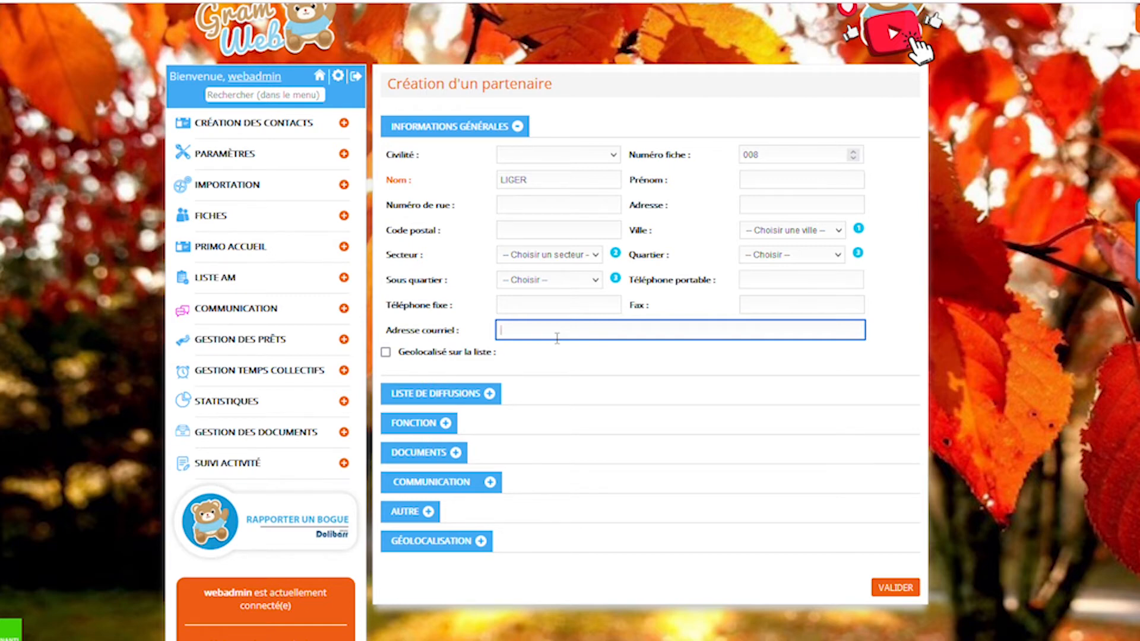
scroll(557, 337, down, 2)
click(474, 330)
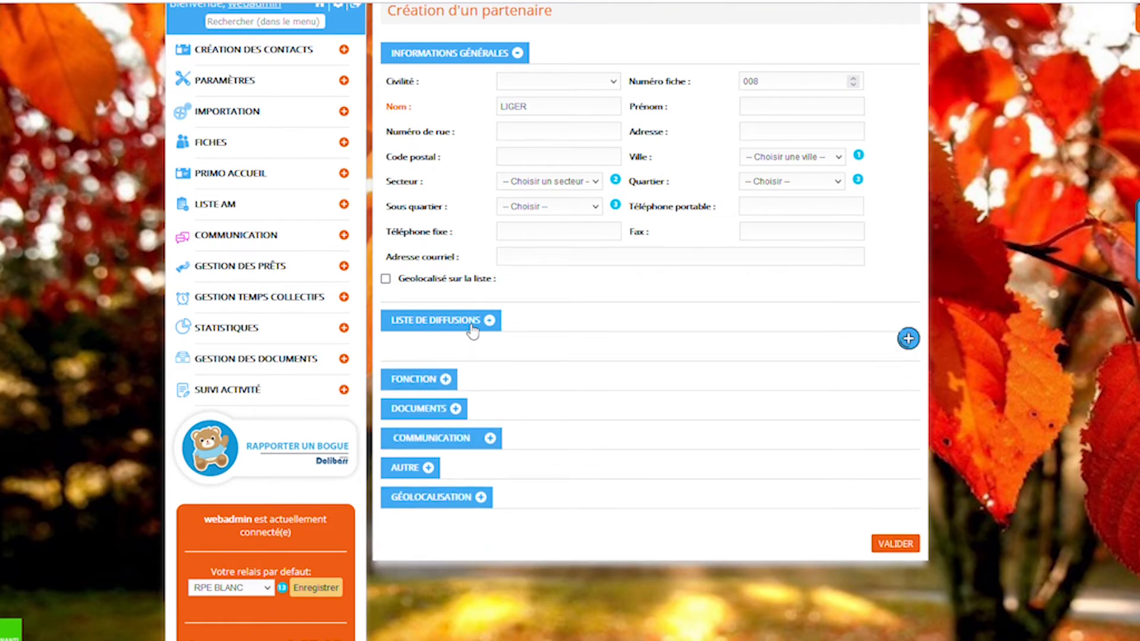
click(909, 338)
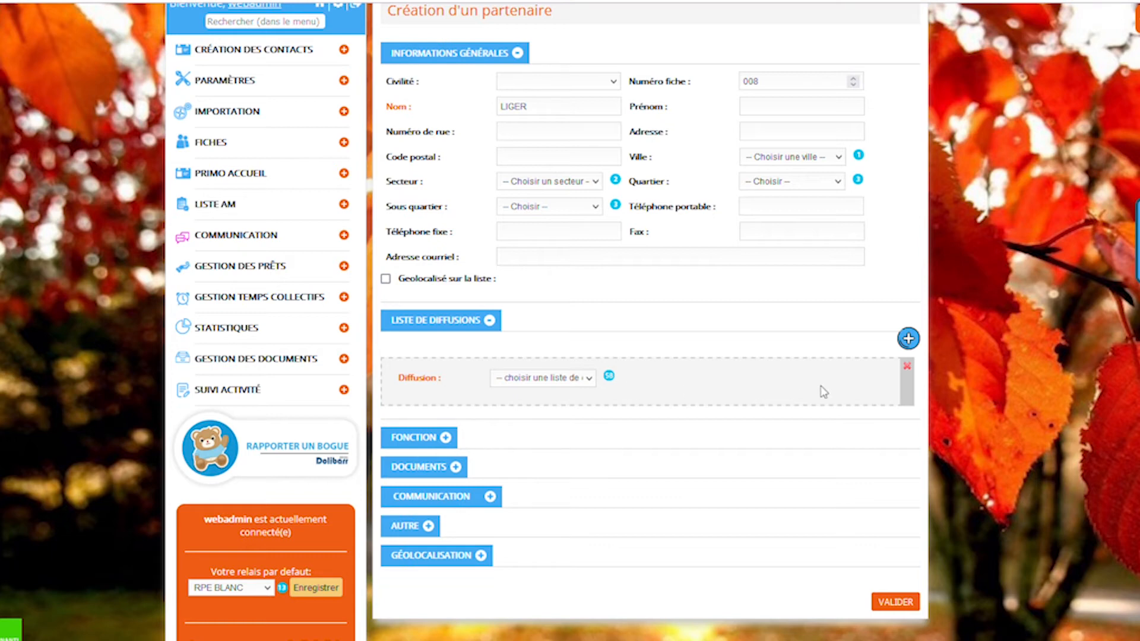
click(907, 366)
click(461, 330)
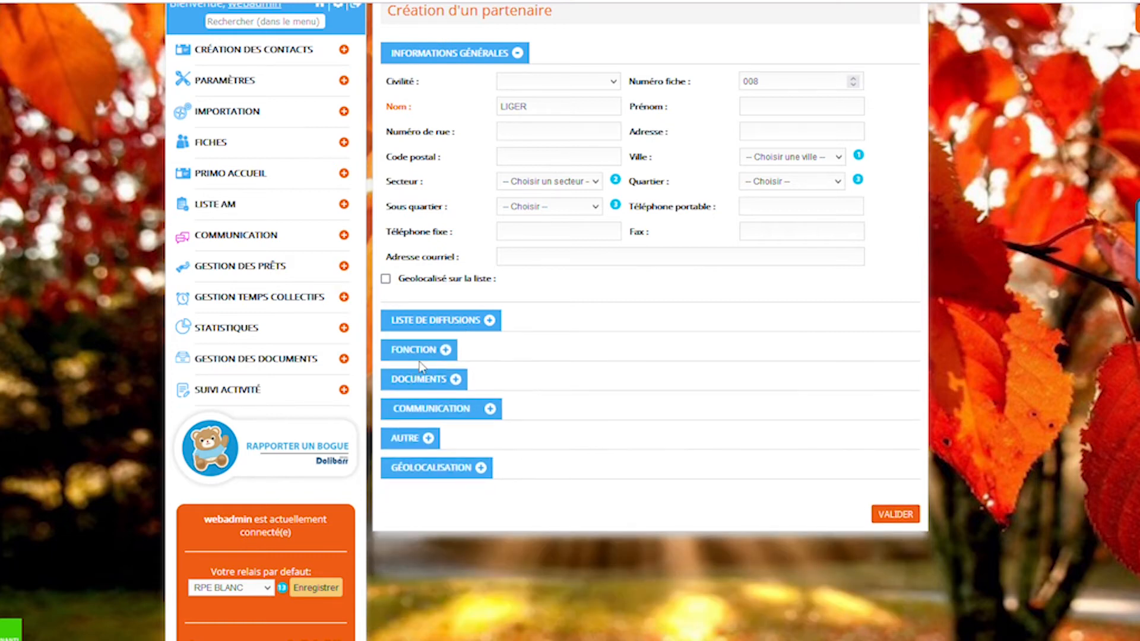
Under Fonction, set the default contact type to Partenaires, then expand the Documents section
click(425, 353)
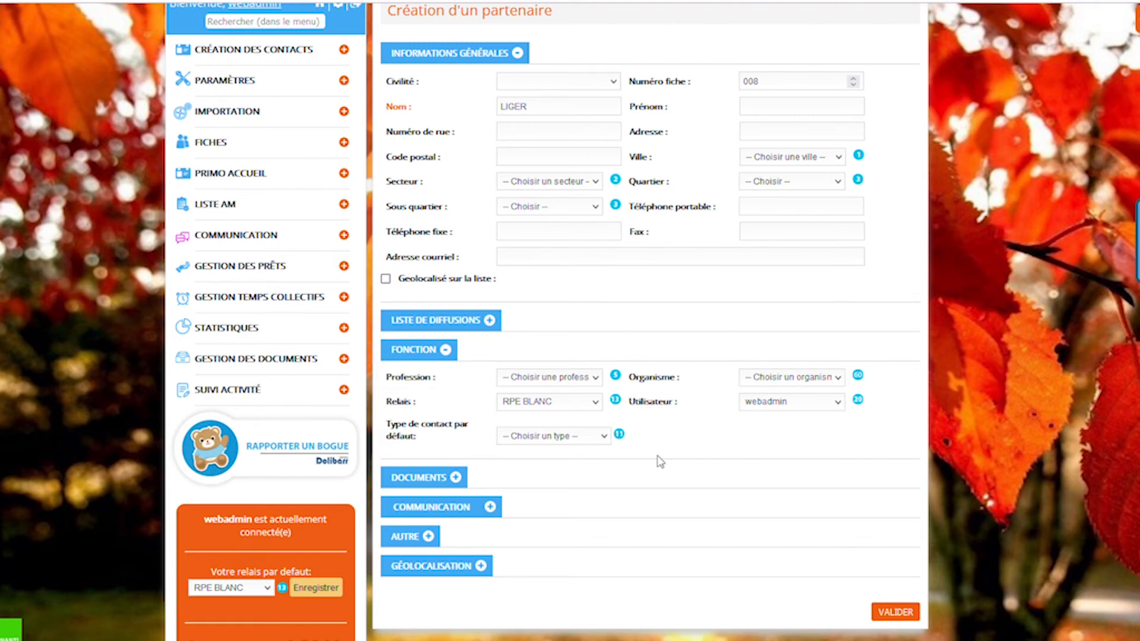
click(603, 438)
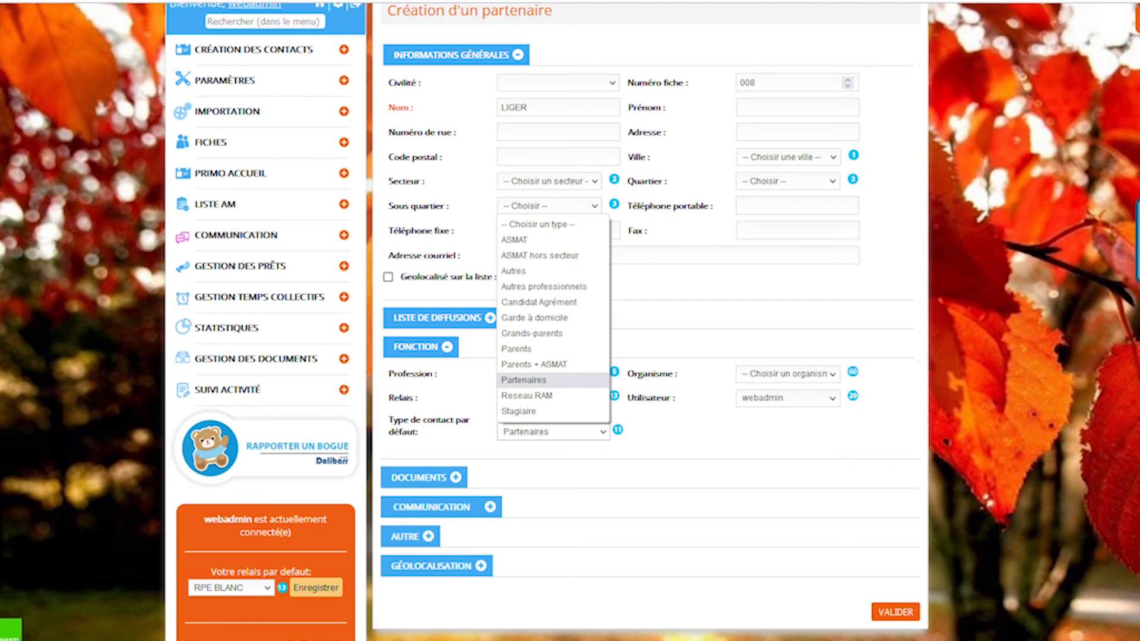
click(659, 457)
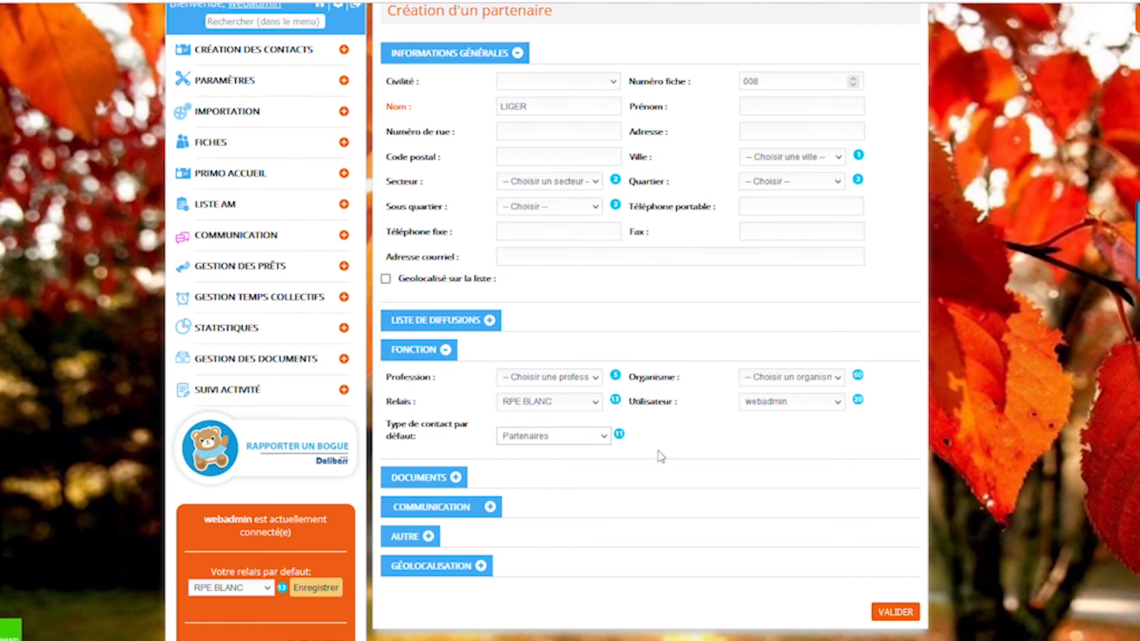
scroll(631, 458, down, 1)
click(448, 410)
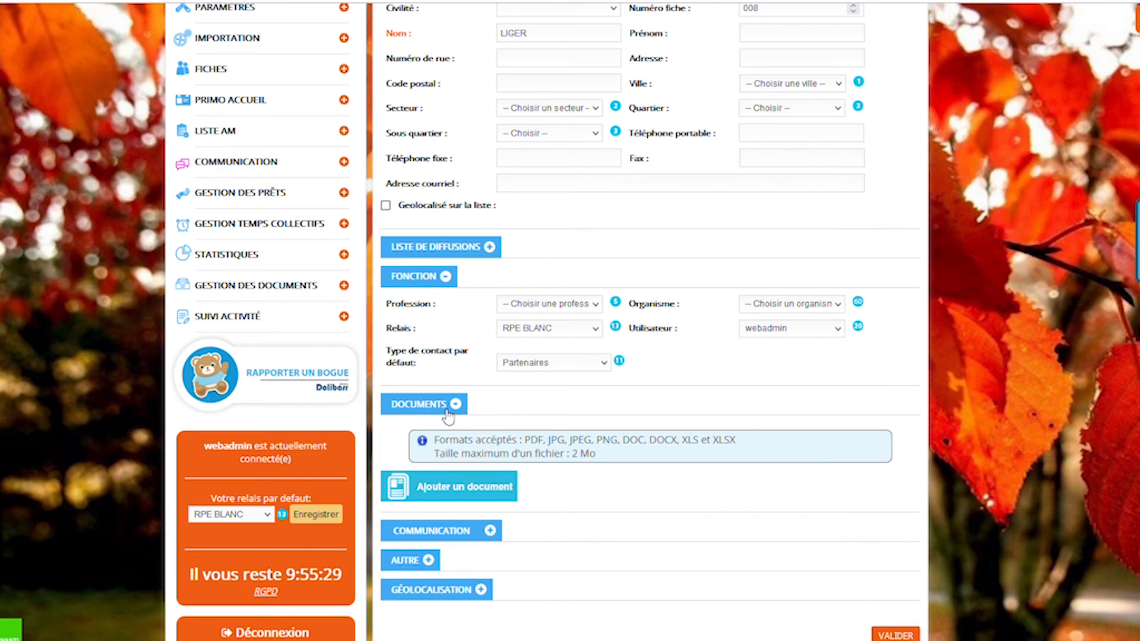
In the Communication section, set Accepte contact par courriel to OUI, leaving SMS at NON
click(448, 410)
click(471, 439)
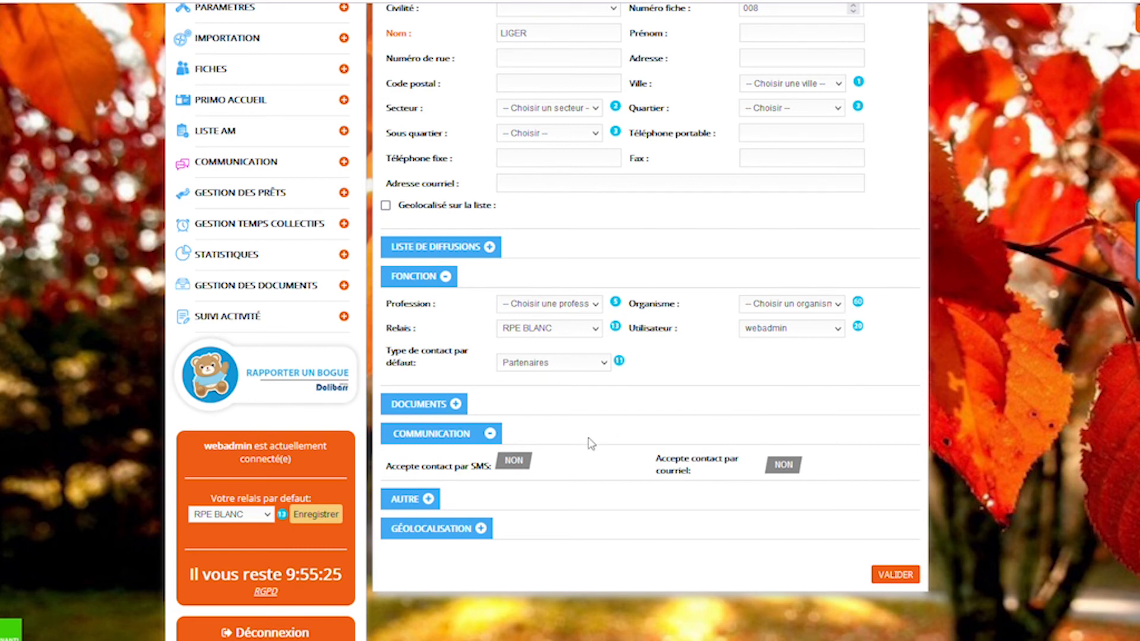
click(793, 474)
click(442, 434)
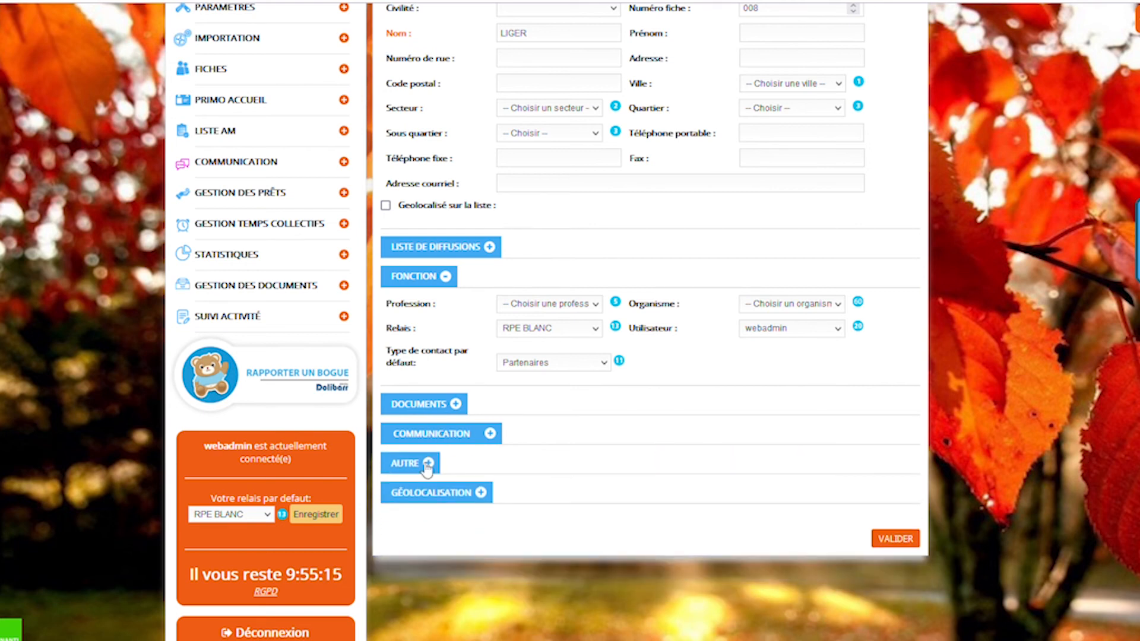
click(410, 463)
scroll(626, 462, down, 1)
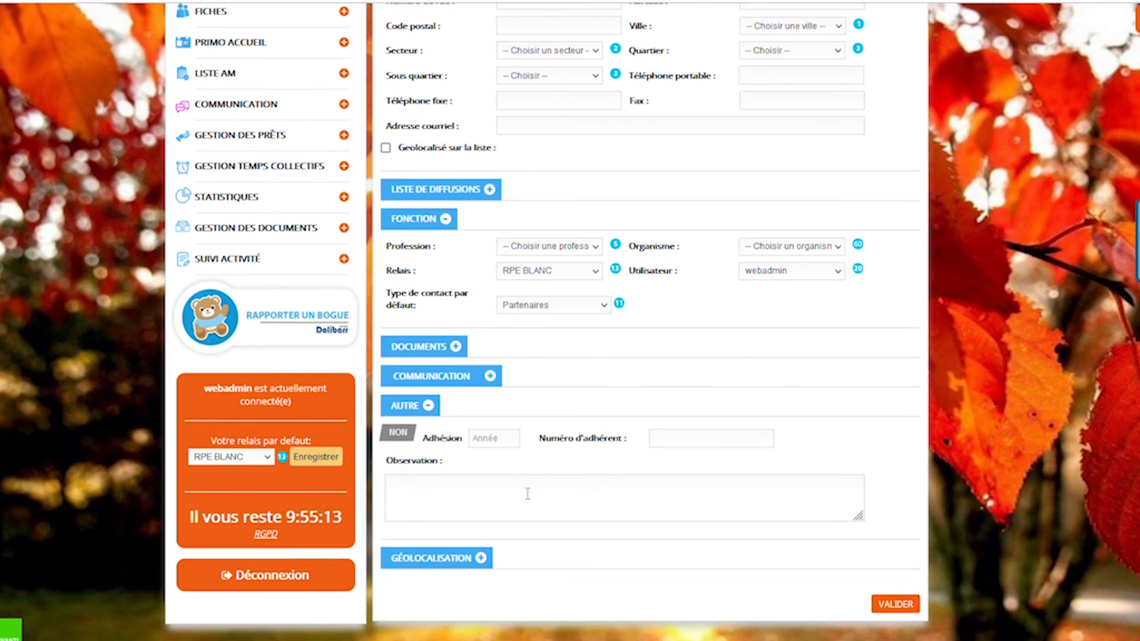
click(527, 494)
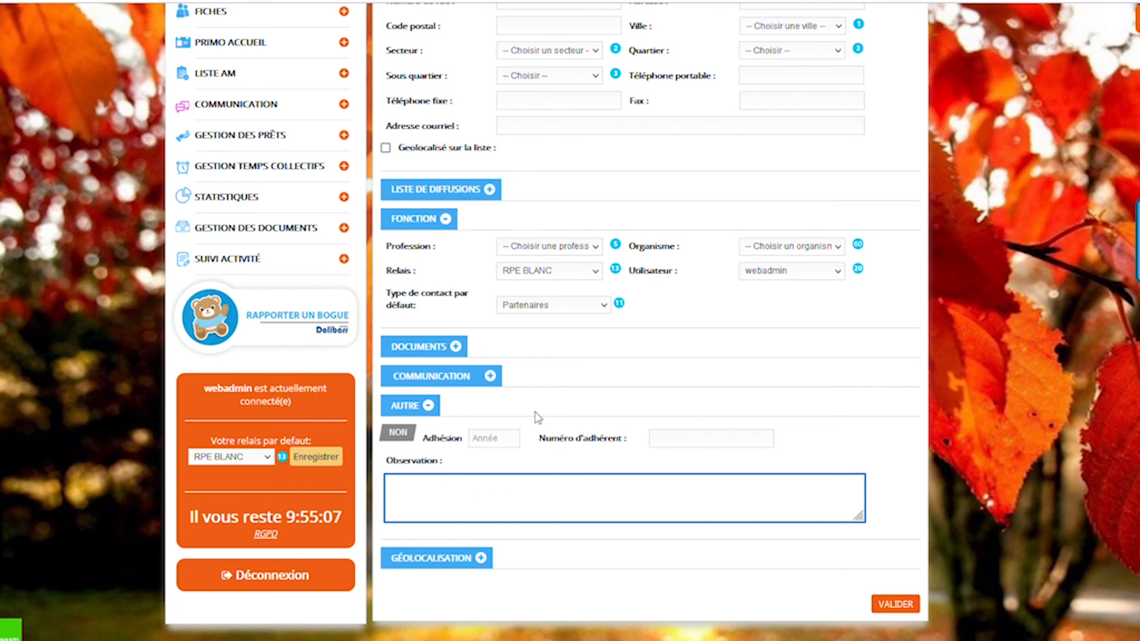
click(466, 560)
click(466, 560)
click(409, 408)
scroll(682, 399, up, 3)
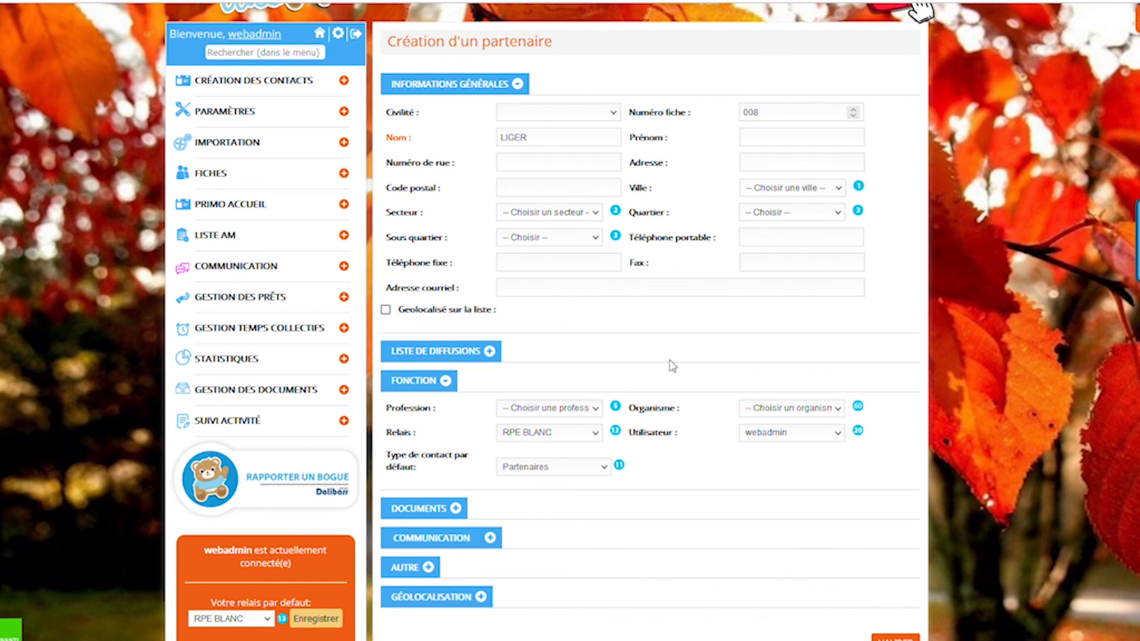
scroll(797, 359, down, 1)
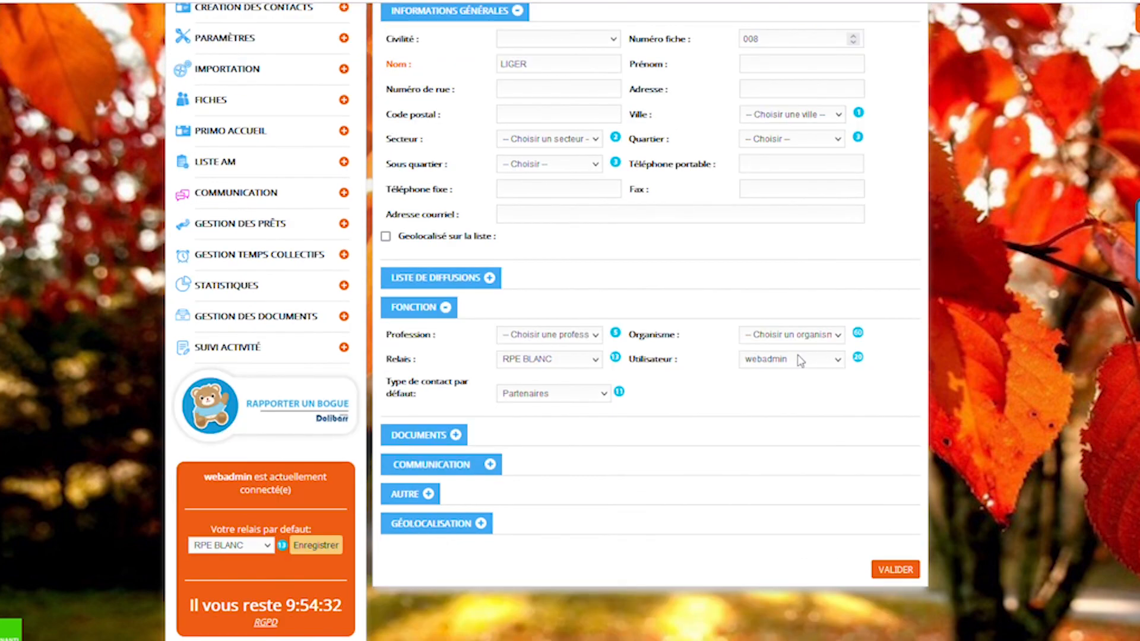